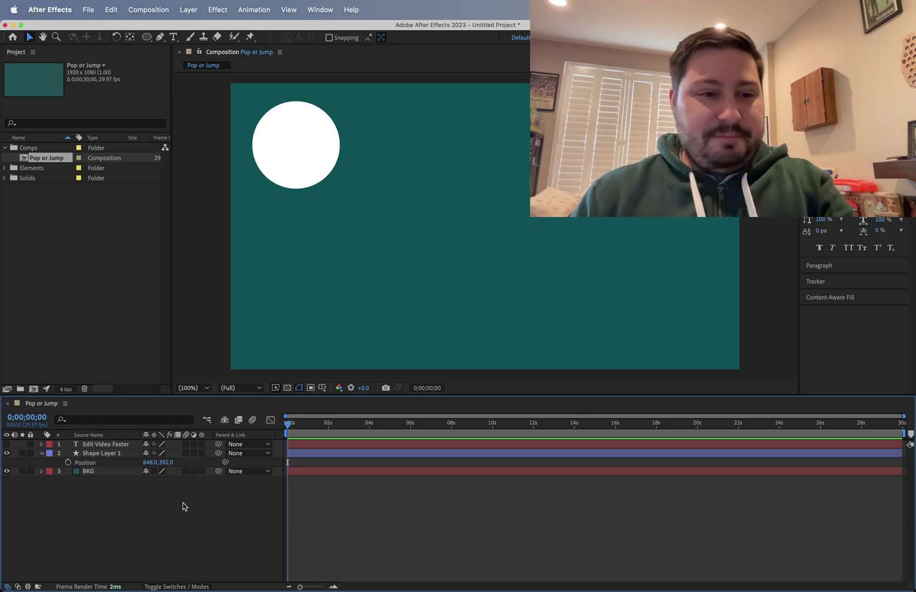
# Keyframe the circle's Position at 0s, then move it to 1316,692 at about 12s.
pyautogui.click(119, 474)
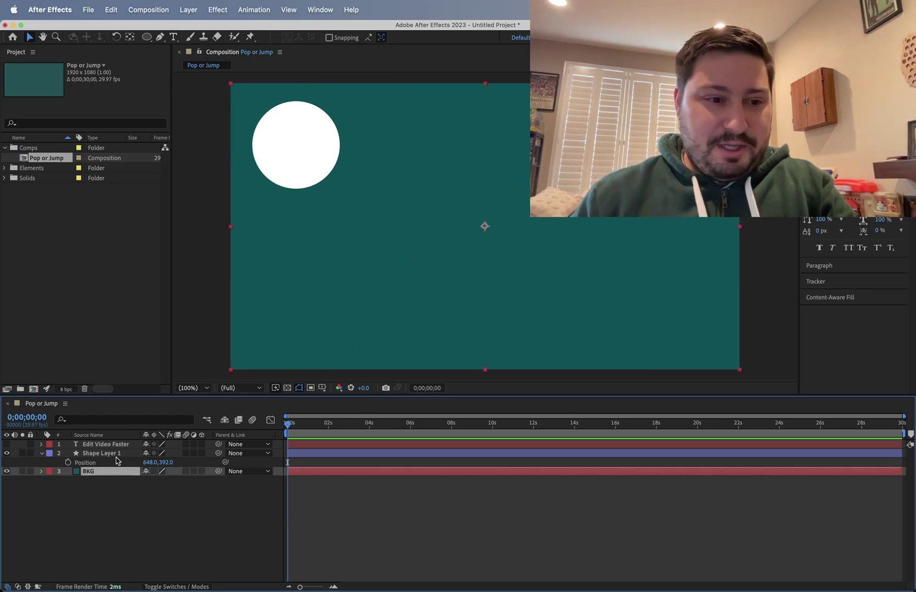
pyautogui.click(115, 454)
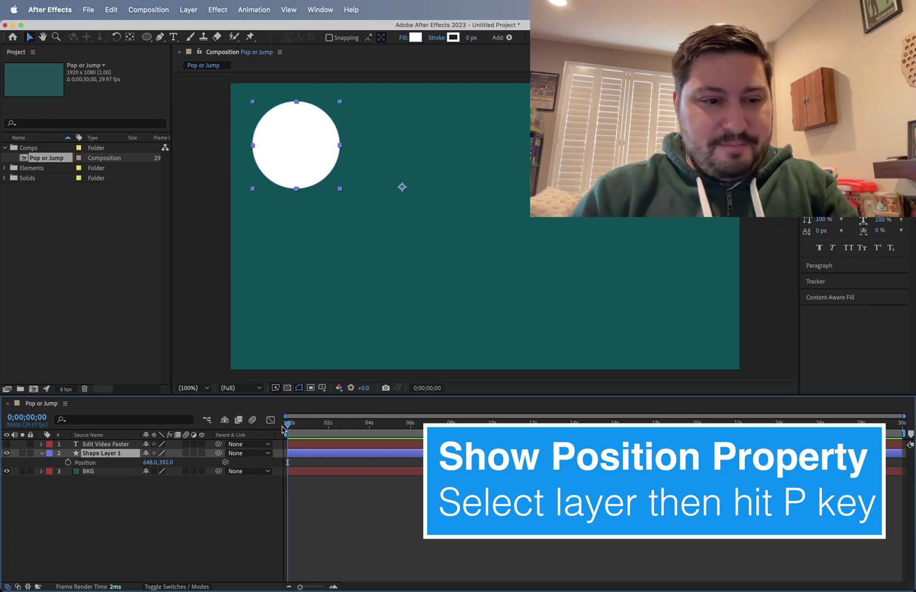
pyautogui.click(68, 462)
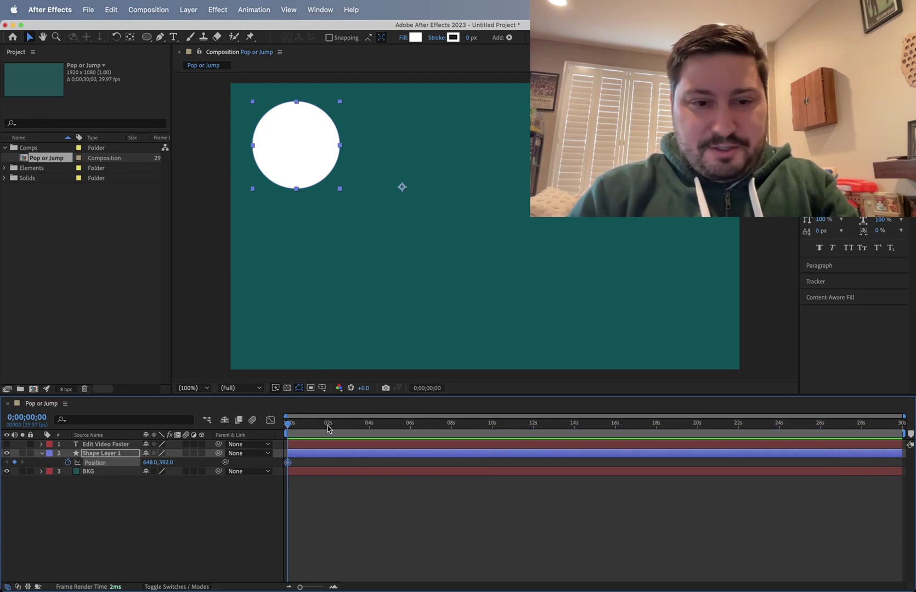
pyautogui.moveTo(288, 424); pyautogui.dragTo(532, 431)
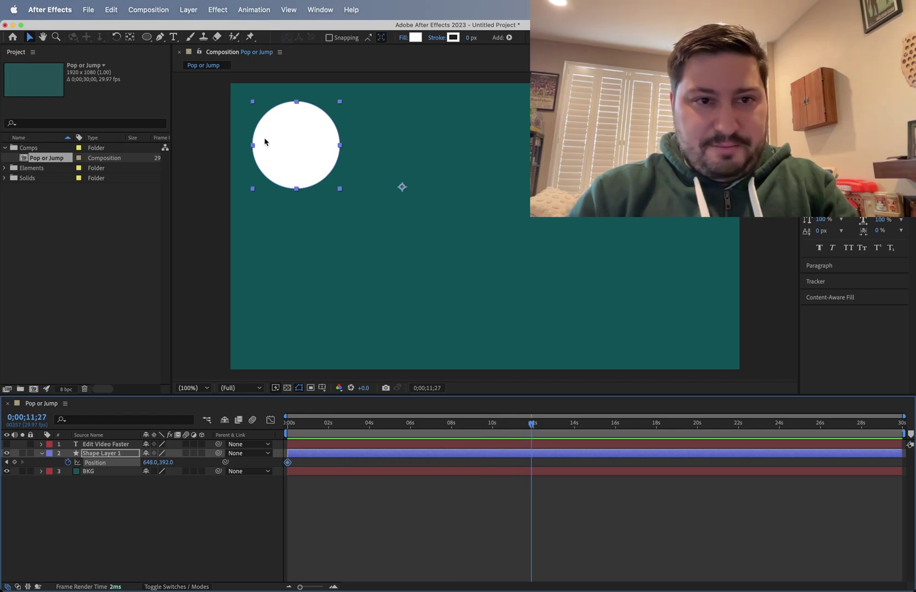
pyautogui.moveTo(293, 154); pyautogui.dragTo(464, 230)
# At about 23s, move the circle off the top-right of the frame to 1868,440.
pyautogui.click(578, 431)
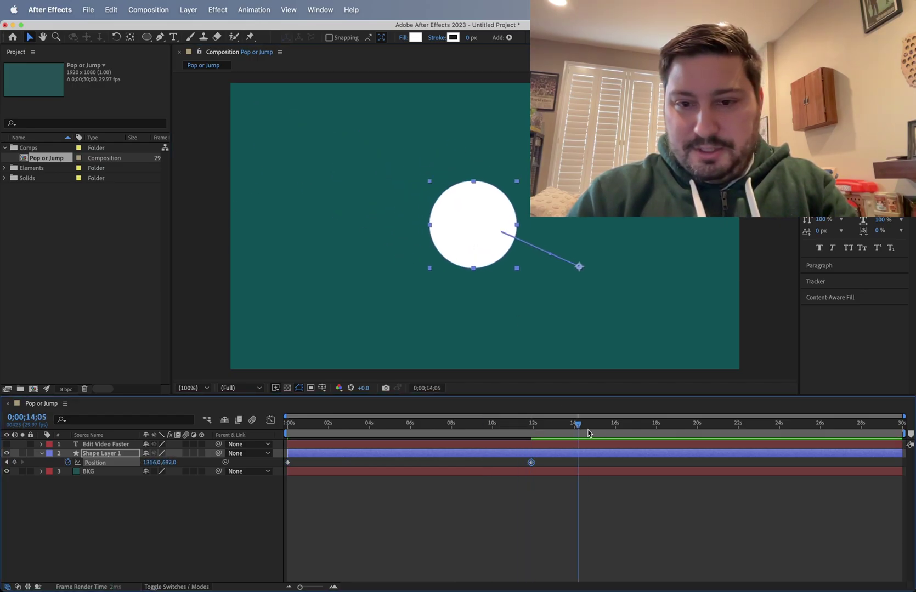
pyautogui.moveTo(588, 433); pyautogui.dragTo(765, 434)
pyautogui.moveTo(478, 240); pyautogui.dragTo(630, 172)
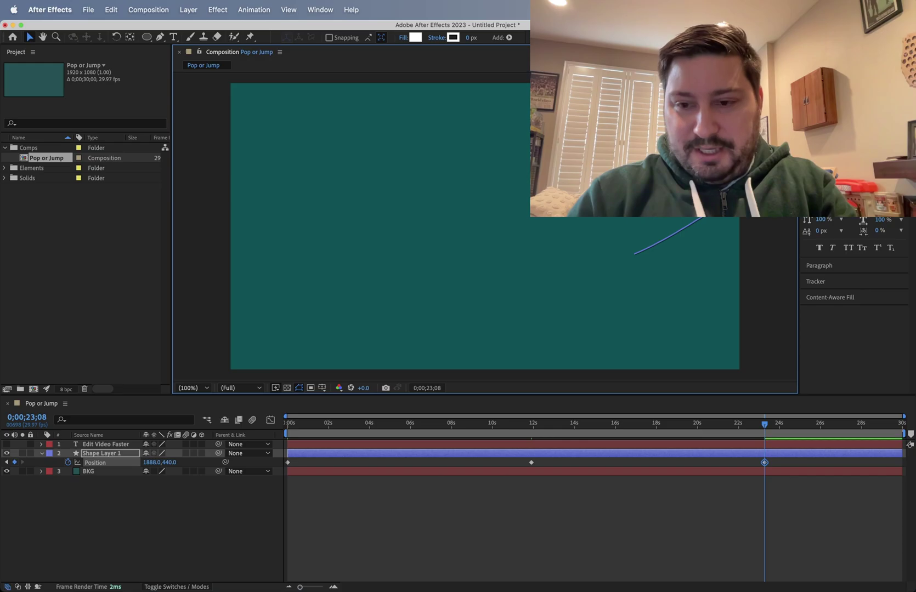
pyautogui.moveTo(289, 428); pyautogui.dragTo(246, 426)
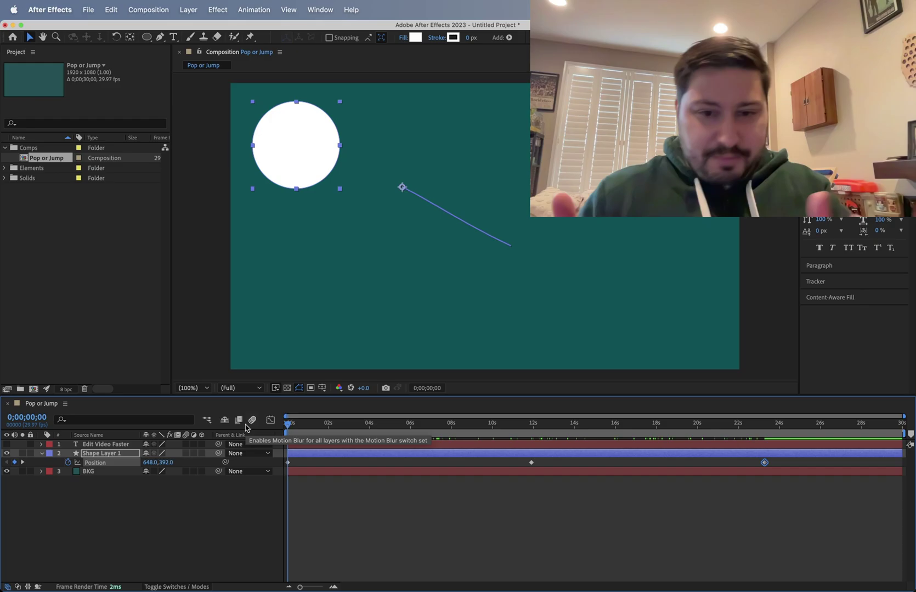
# Set all three circle Position keyframes to Hold temporal interpolation.
pyautogui.moveTo(801, 466); pyautogui.dragTo(277, 461)
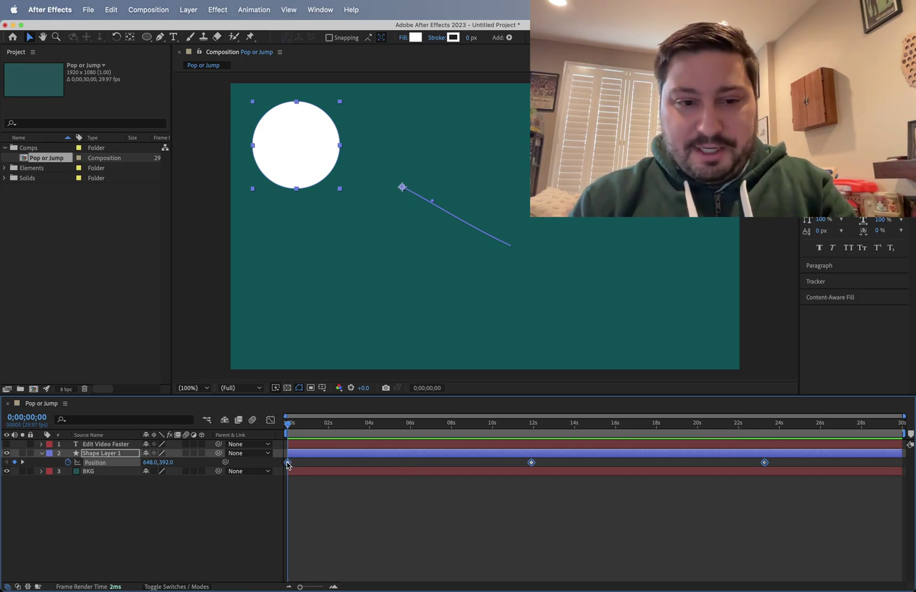
pyautogui.rightClick(287, 464)
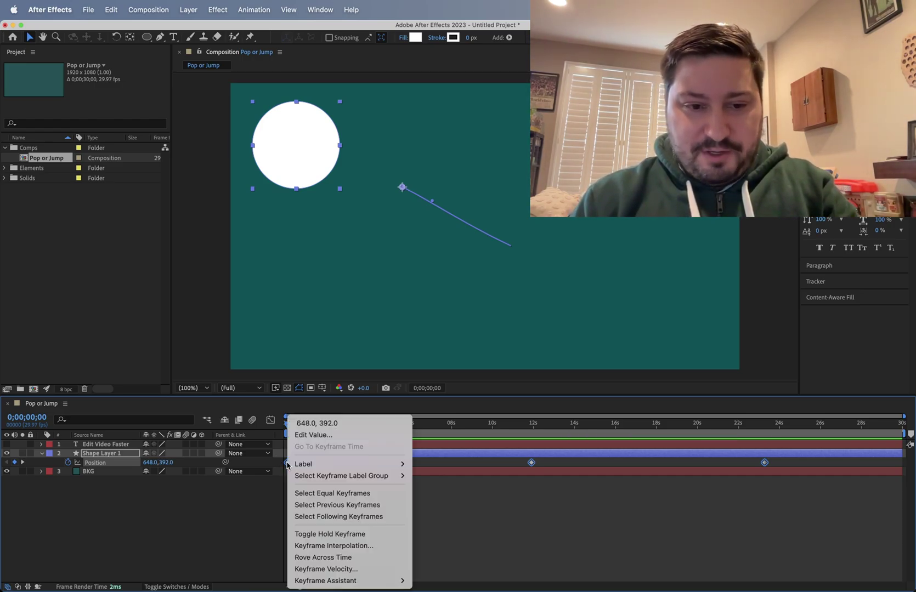
pyautogui.click(392, 546)
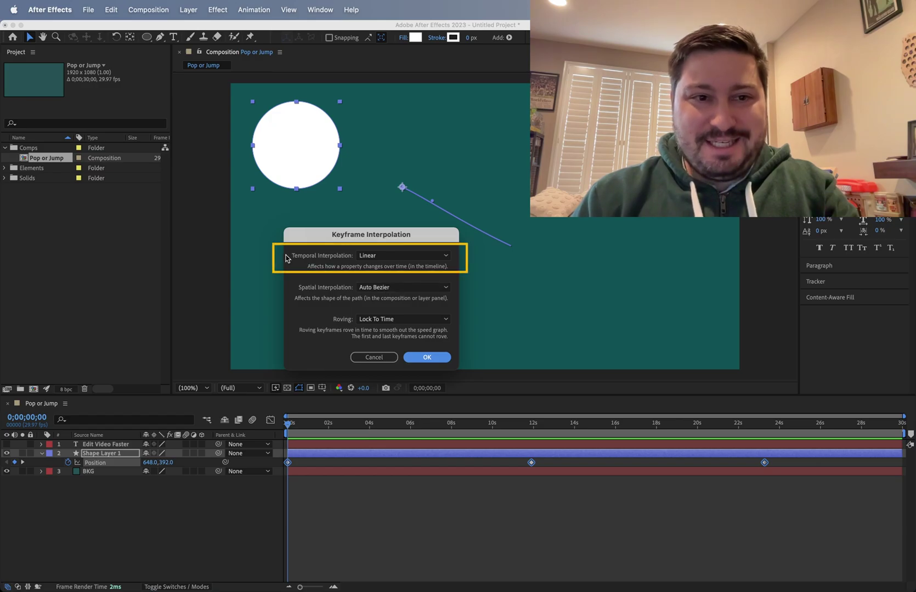
pyautogui.click(388, 259)
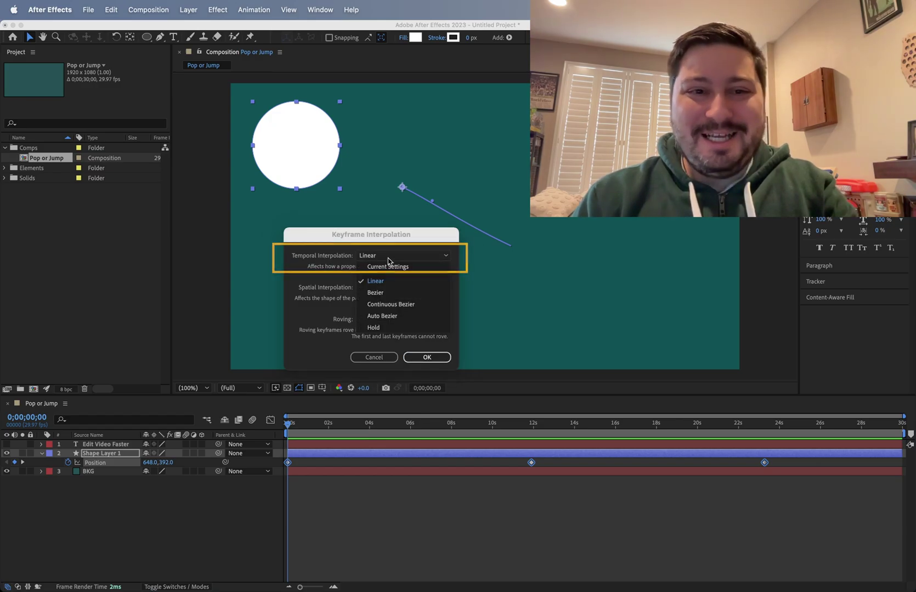
pyautogui.click(403, 327)
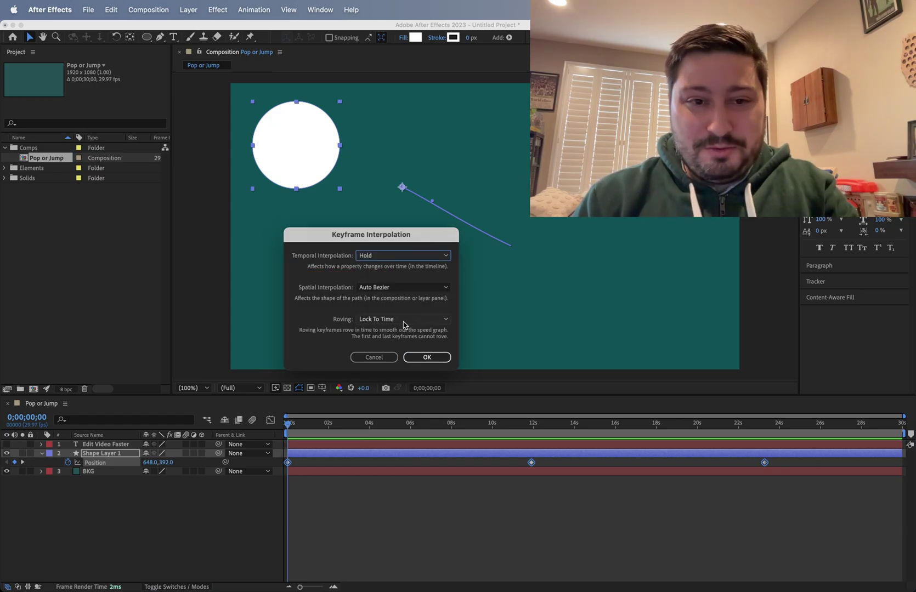
pyautogui.click(427, 357)
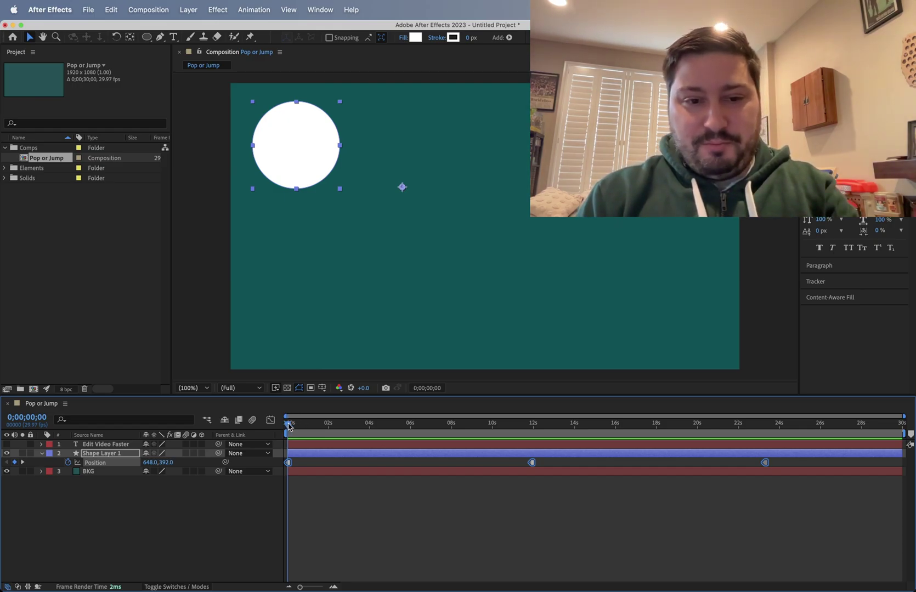
pyautogui.moveTo(289, 427); pyautogui.dragTo(783, 434)
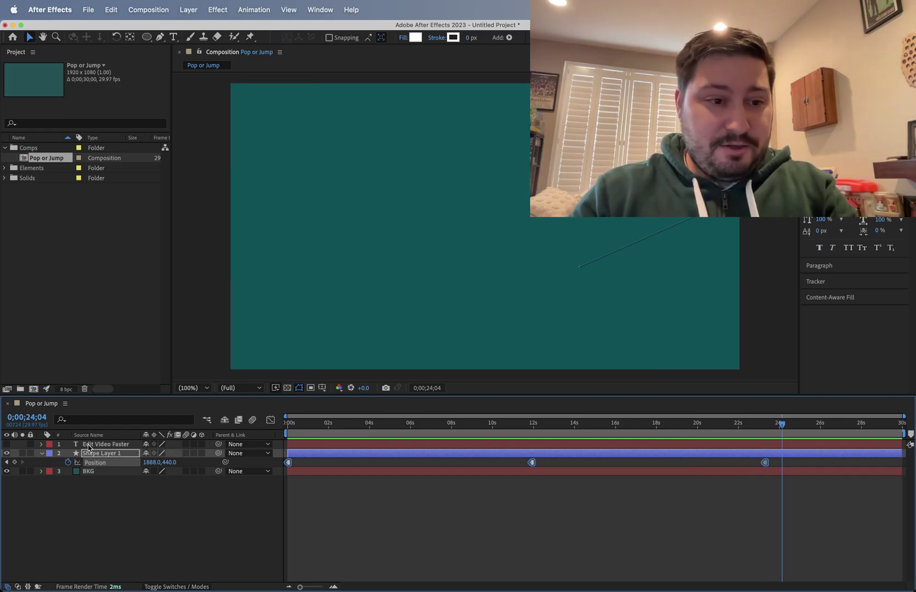
# Hide the circle layer, show the Edit Video Faster text layer, and reveal its Scale.
pyautogui.click(7, 453)
pyautogui.click(7, 444)
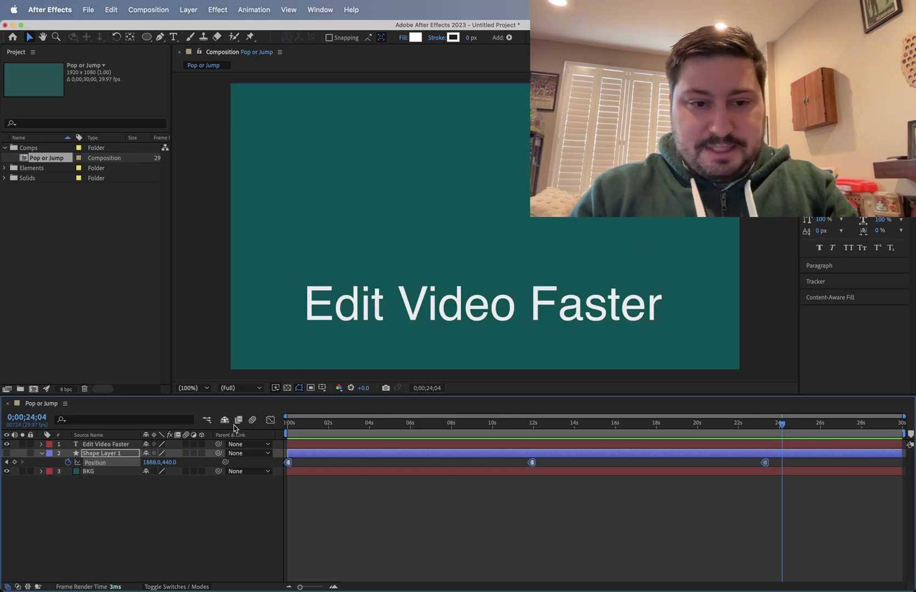
pyautogui.click(322, 424)
pyautogui.click(124, 445)
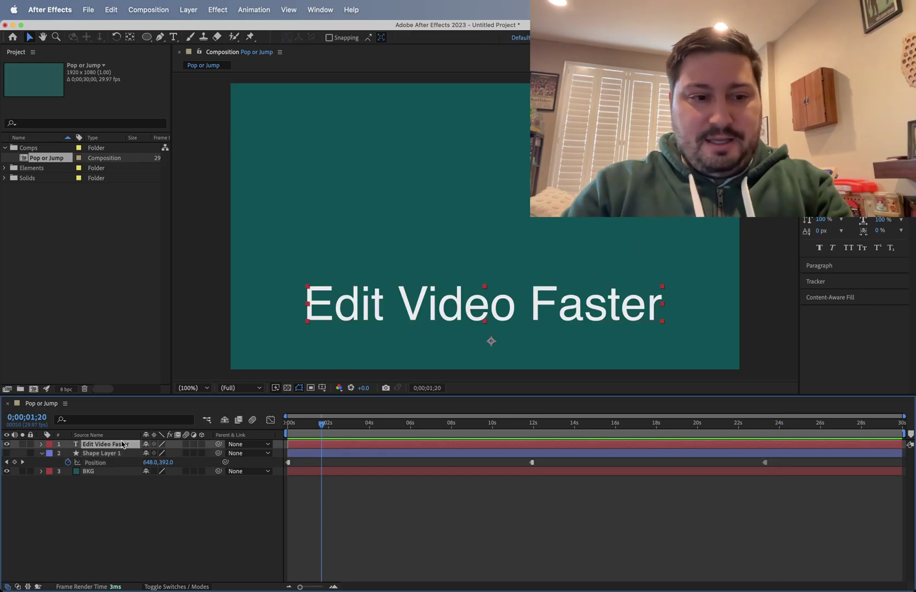
pyautogui.press('s')
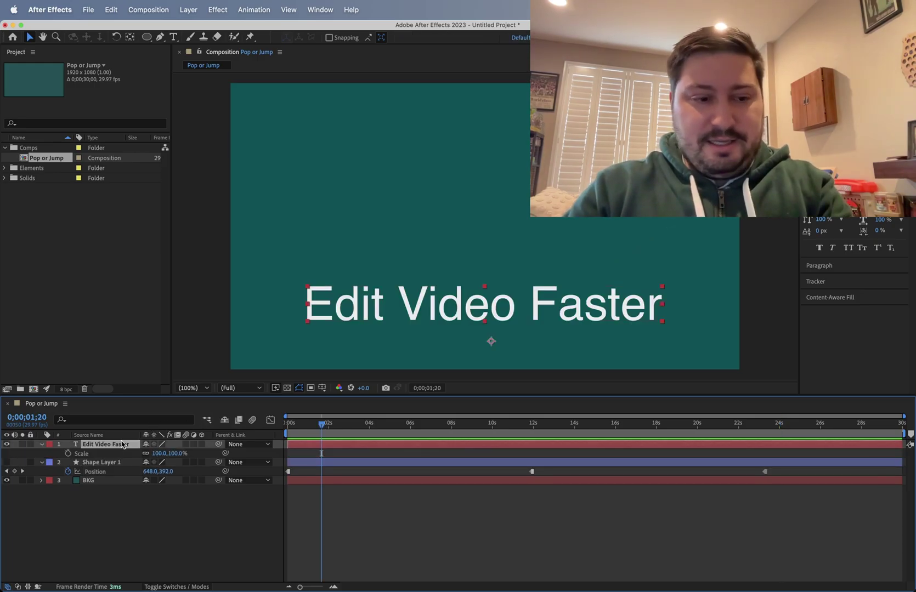
# Key the text's Scale at 100%, 10% near 9s and 54% near 17s, then select them.
pyautogui.click(68, 454)
pyautogui.moveTo(321, 424); pyautogui.dragTo(470, 430)
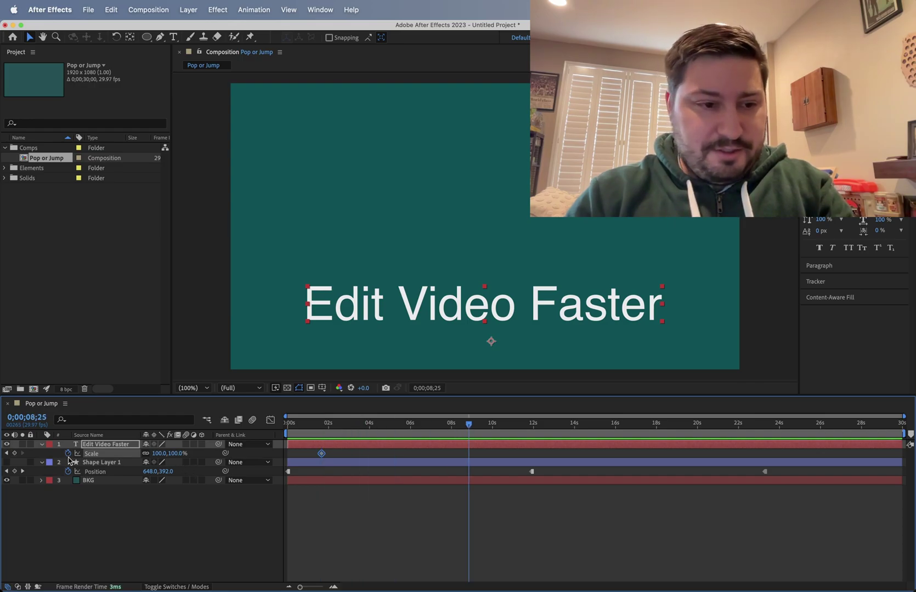
pyautogui.moveTo(158, 453); pyautogui.dragTo(112, 456)
pyautogui.moveTo(508, 437); pyautogui.dragTo(635, 434)
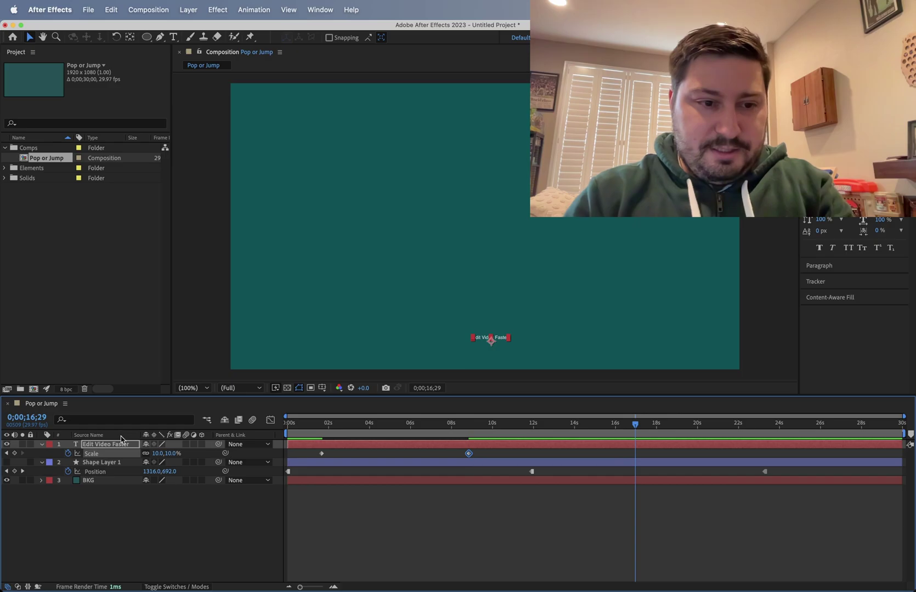
pyautogui.moveTo(154, 454); pyautogui.dragTo(180, 454)
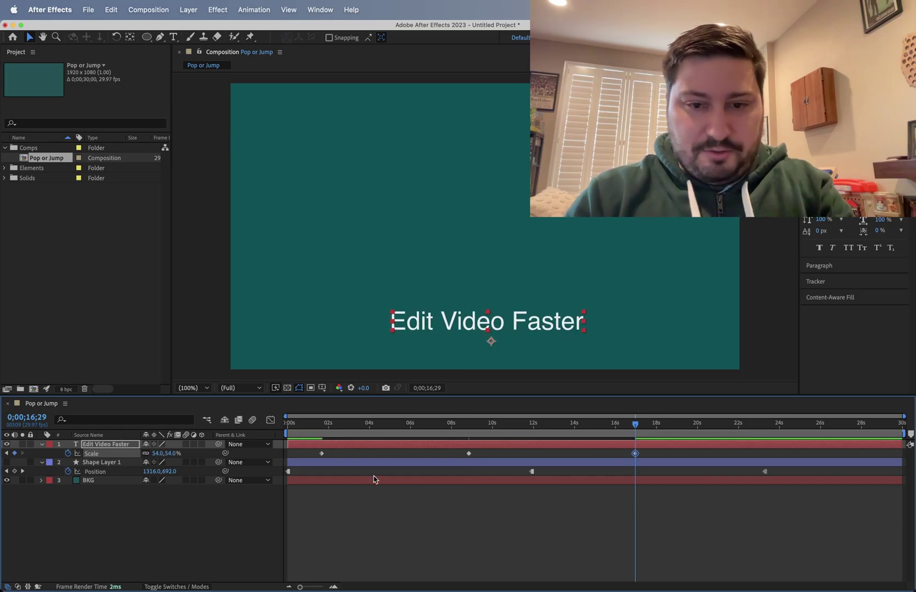
pyautogui.moveTo(658, 450); pyautogui.dragTo(312, 459)
# Set all three text Scale keyframes to Hold temporal interpolation.
pyautogui.rightClick(321, 454)
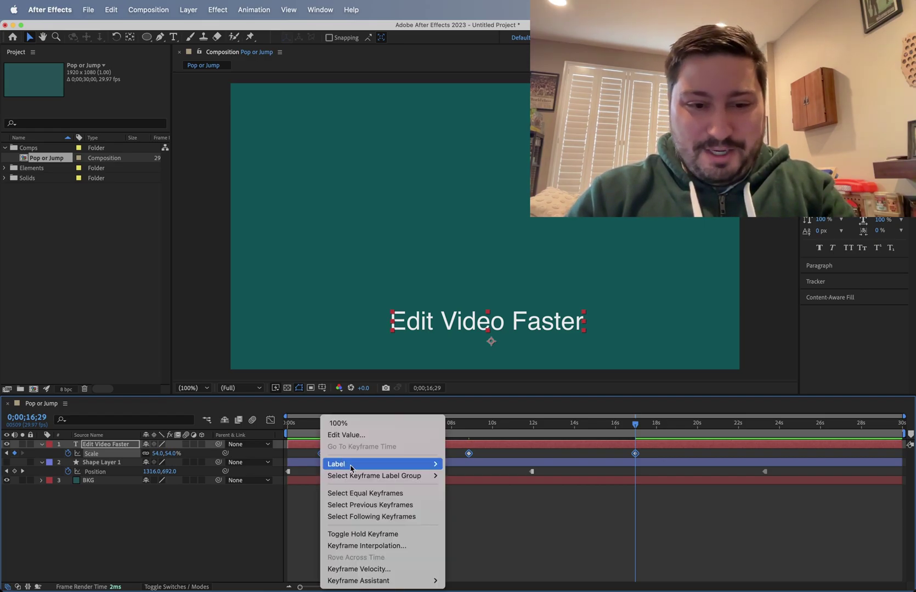
pyautogui.click(412, 546)
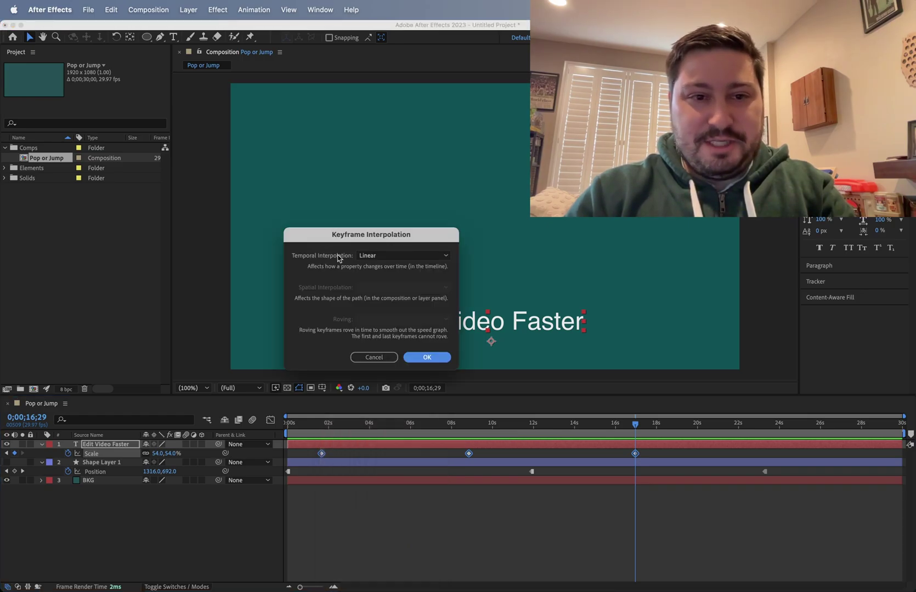
pyautogui.click(379, 255)
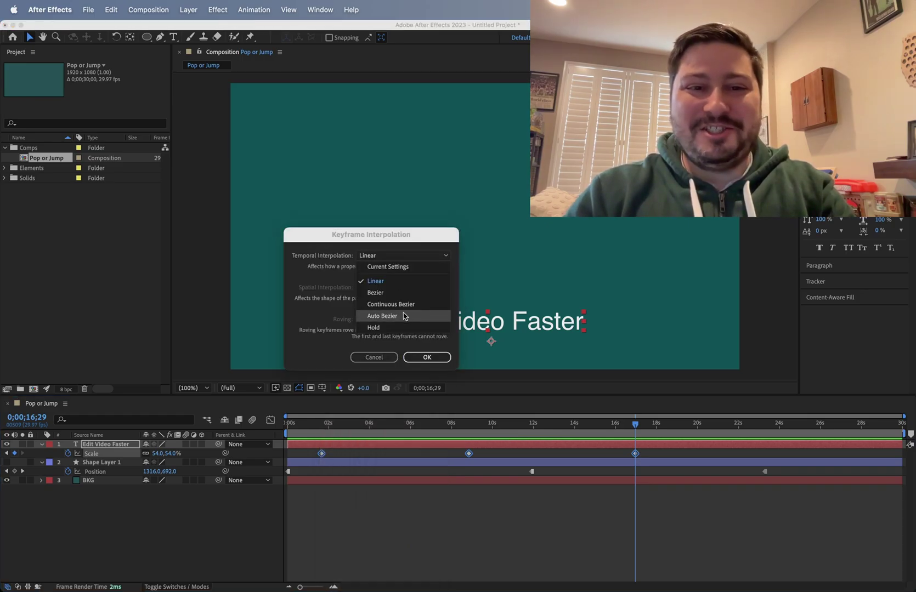
pyautogui.click(408, 330)
pyautogui.click(427, 357)
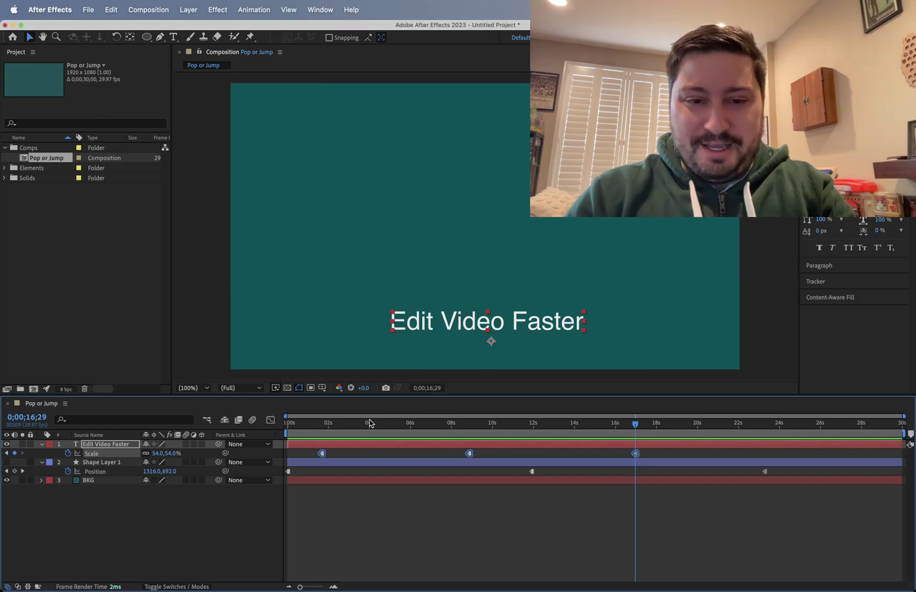
pyautogui.moveTo(291, 431); pyautogui.dragTo(310, 439)
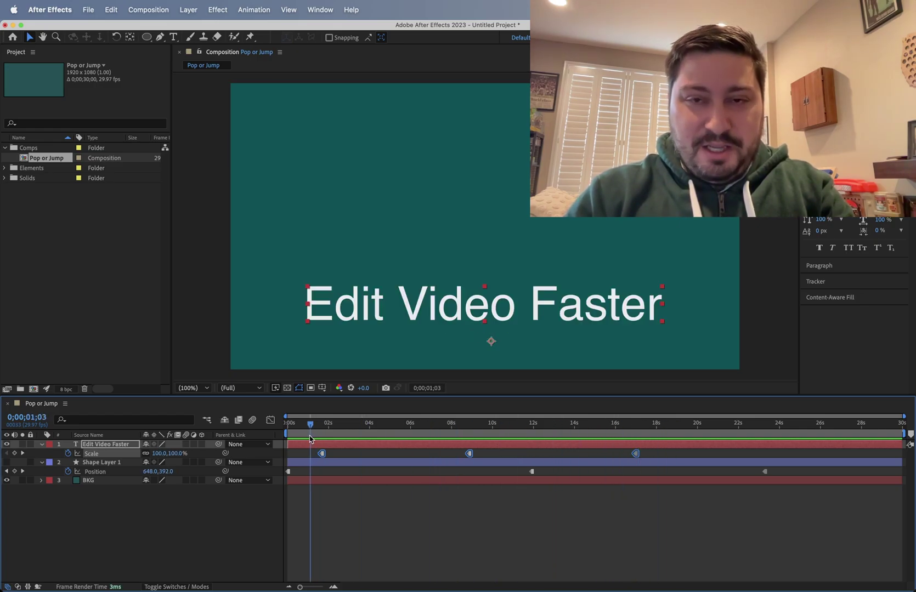